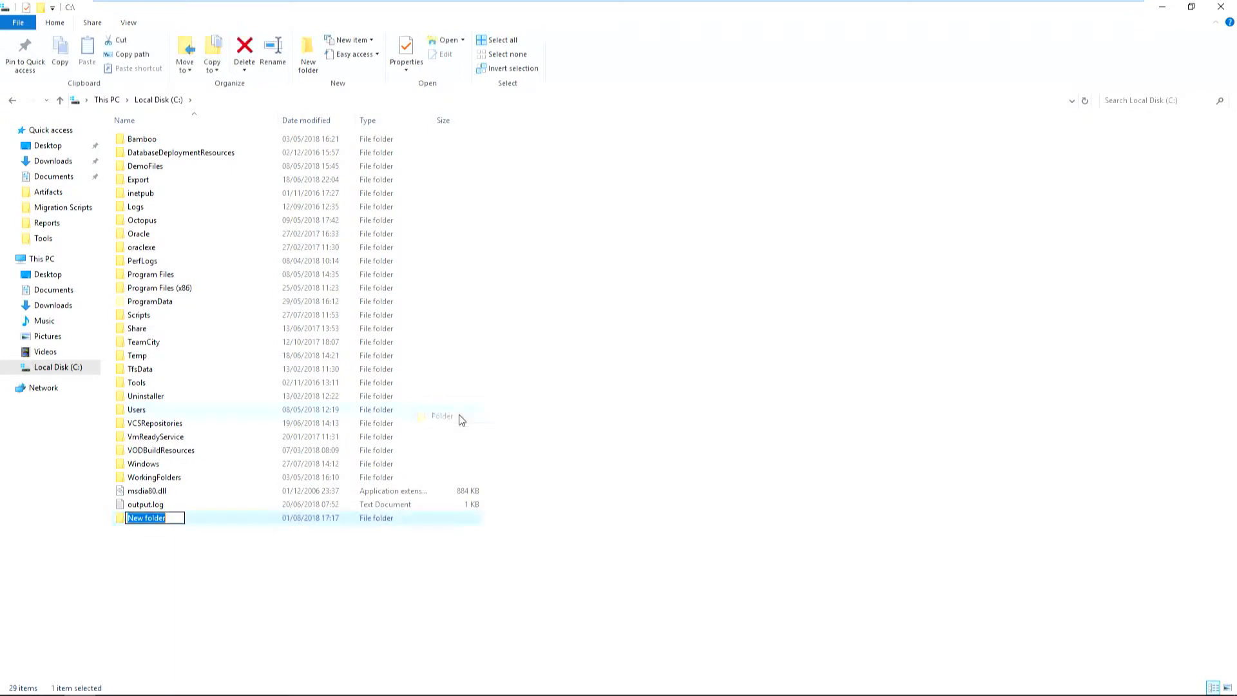
Name the new folder on the C: drive DeploymentResourcesForRGU.
text(DeploymentResou)
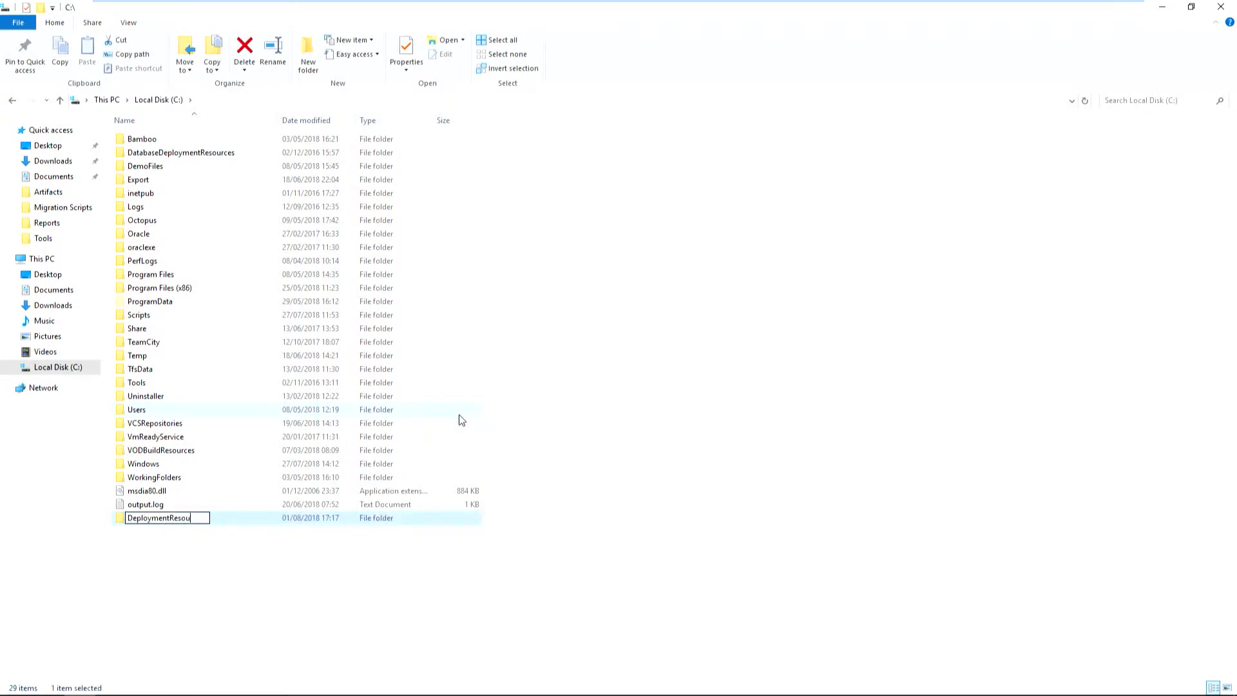
text(rcesForRGU)
key(Return)
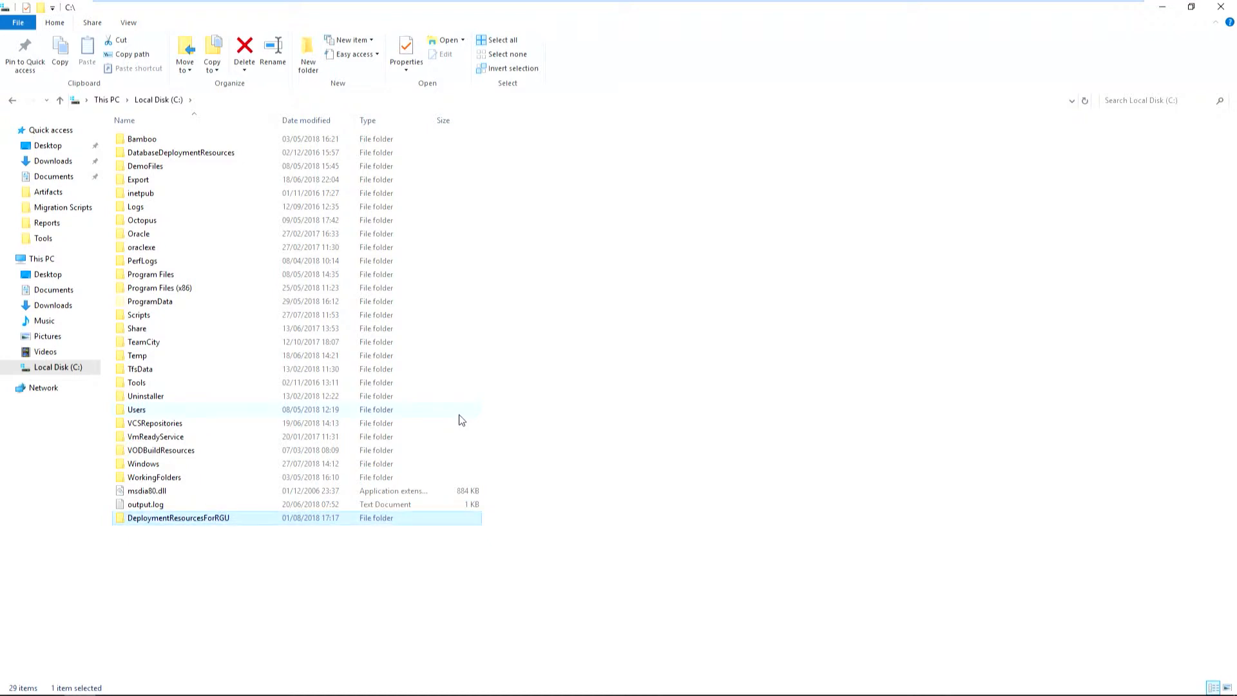
Copy the path of the DeploymentResourcesForRGU folder and use C:\DeploymentResourcesForRGU as the export path of the Perform Create task.
double_click(193, 520)
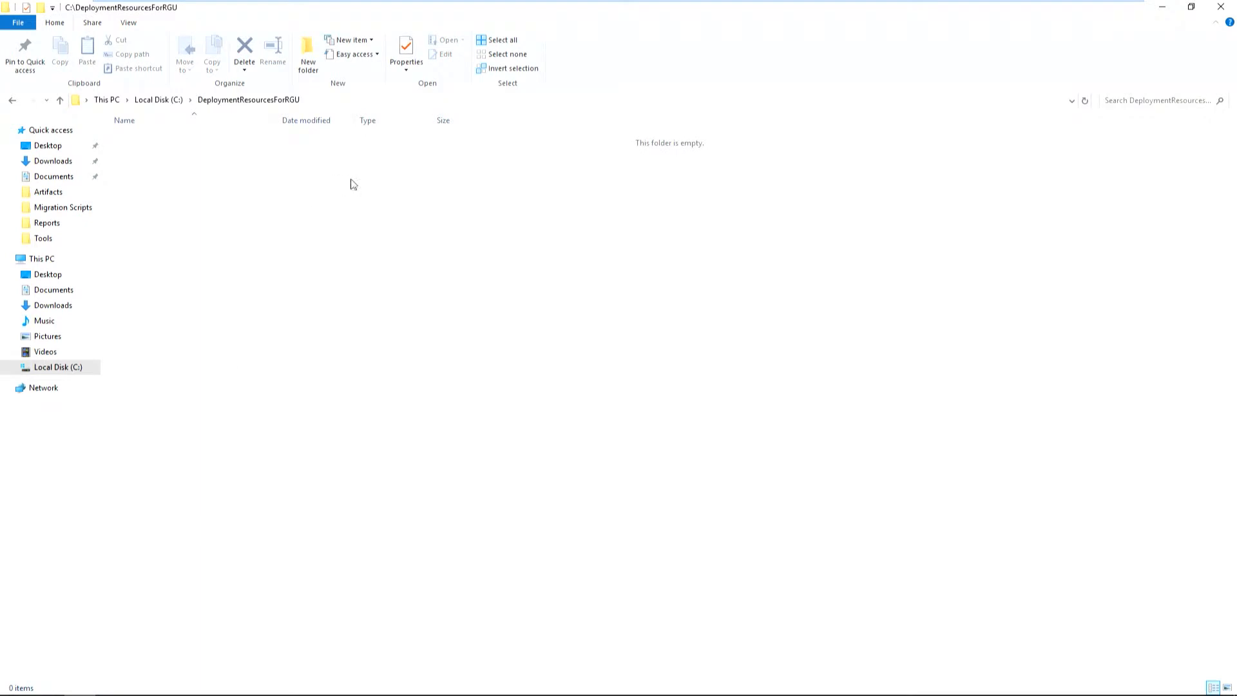
click(360, 99)
key(ctrl+c)
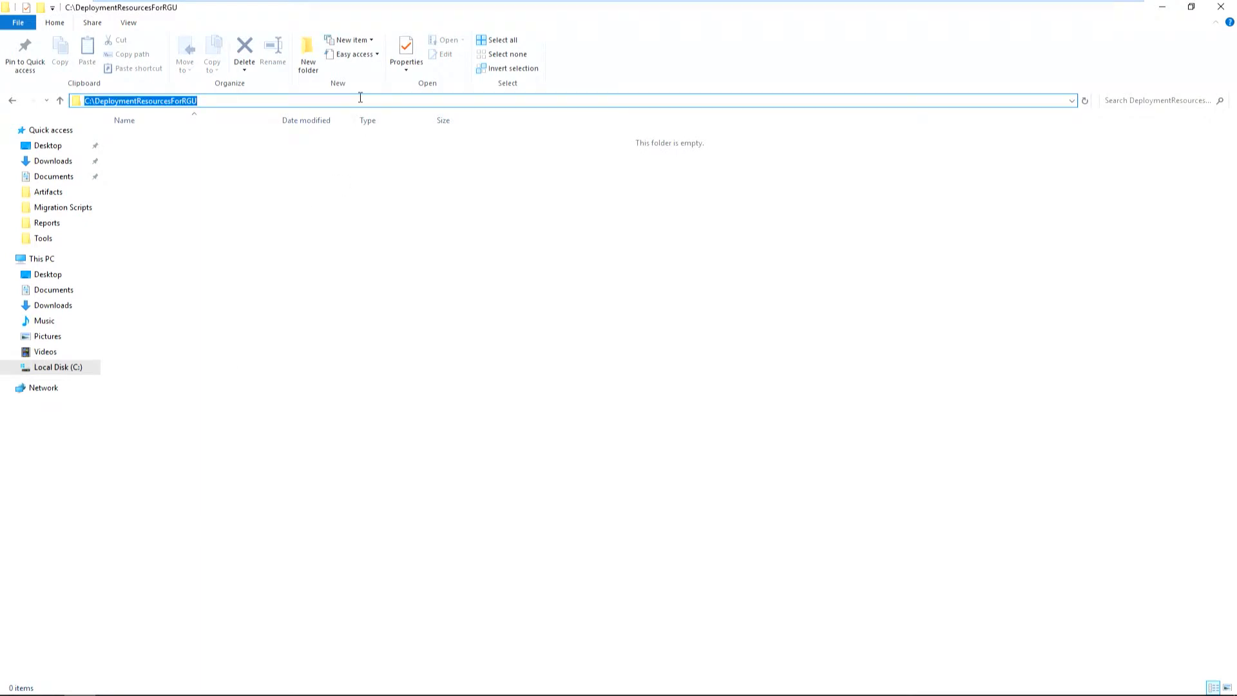
click(1221, 10)
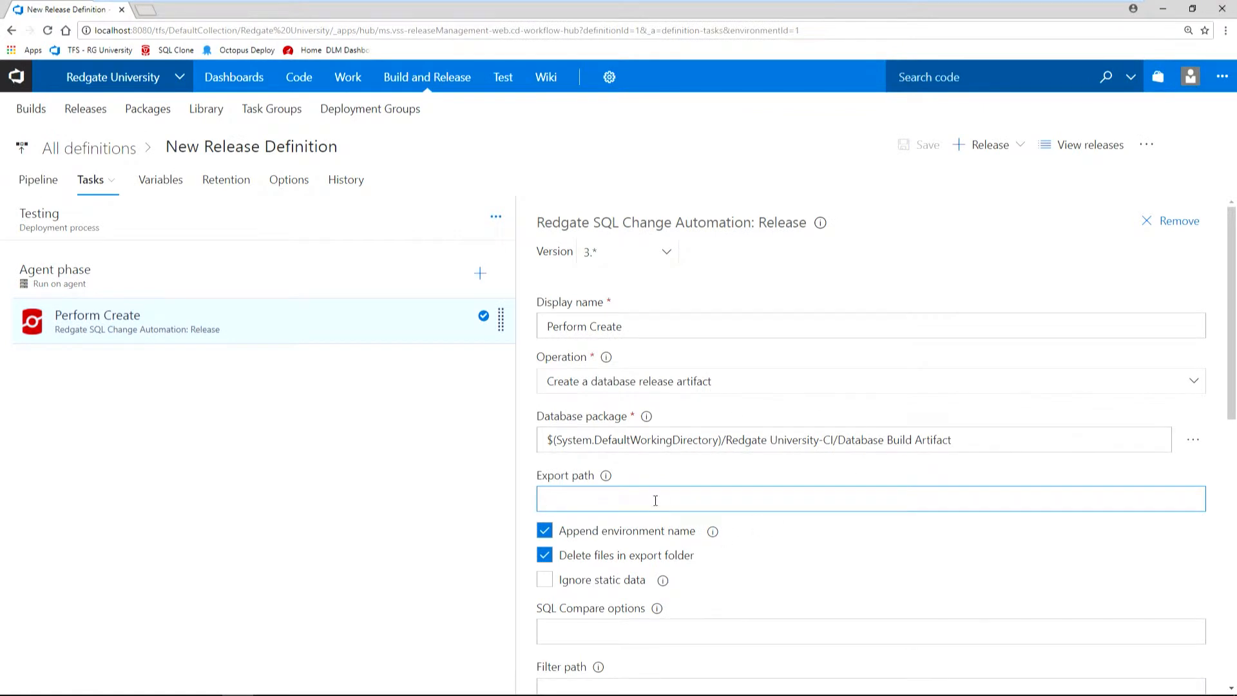
key(ctrl+v)
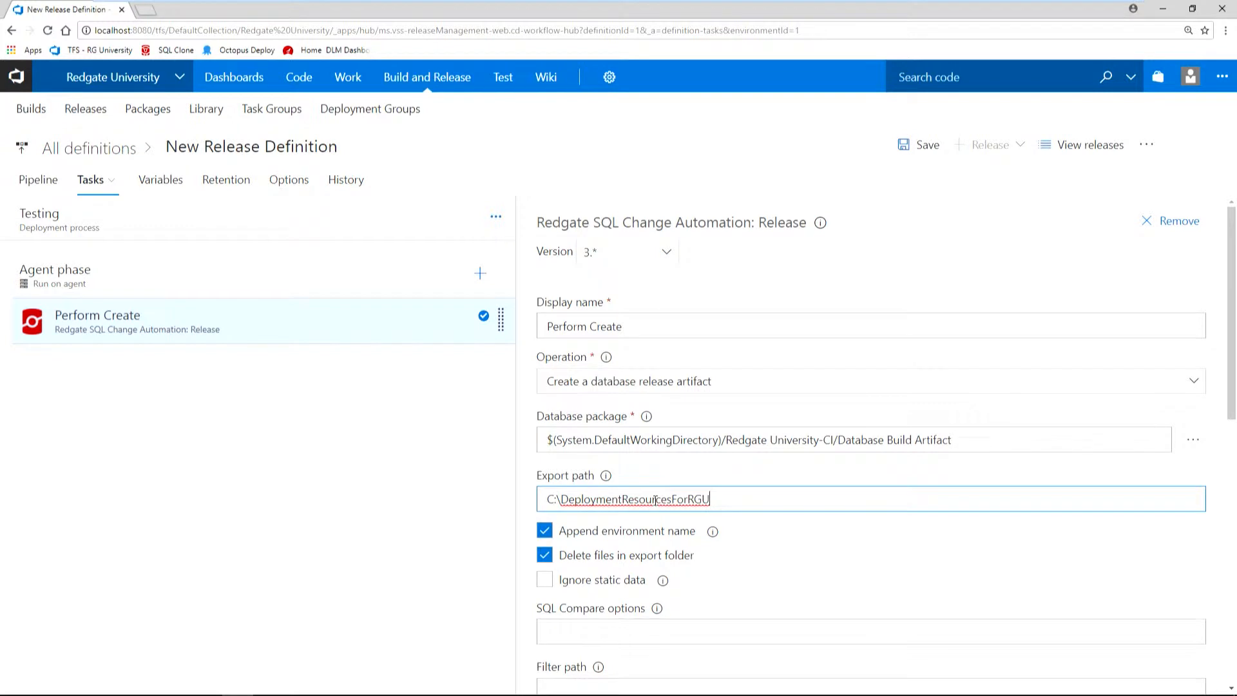
click(320, 551)
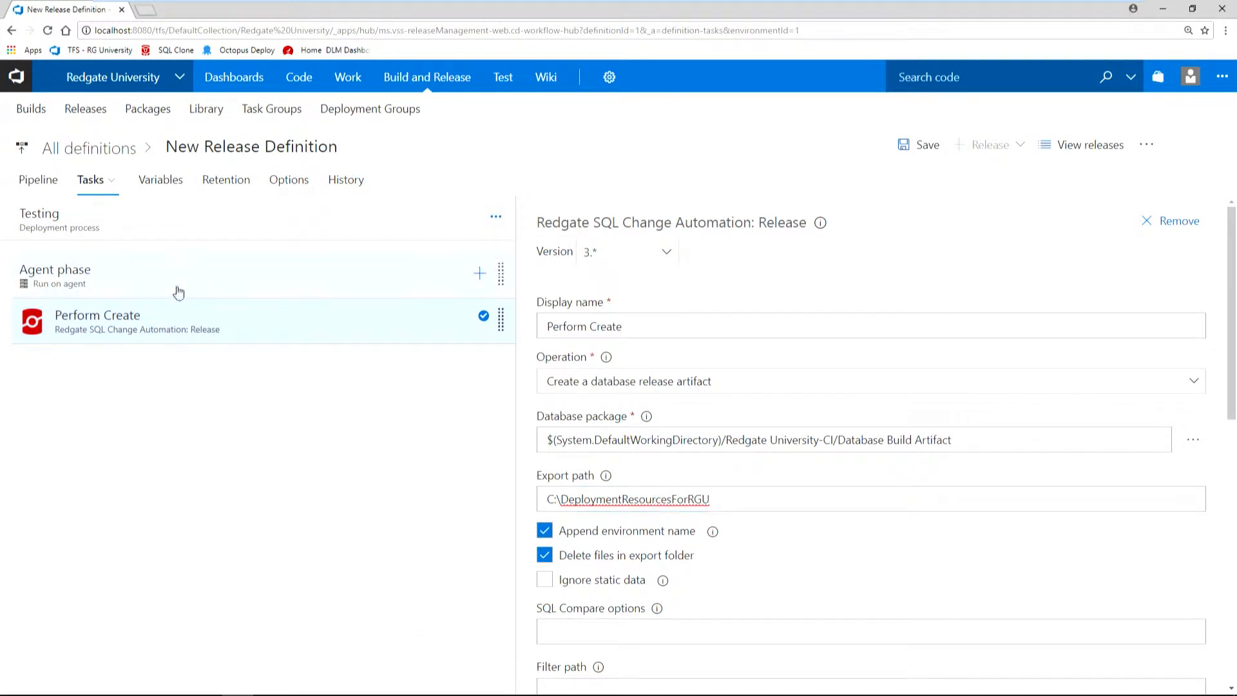
Add a second Redgate SQL Change Automation: Release task to the agent phase of the Testing environment.
click(481, 275)
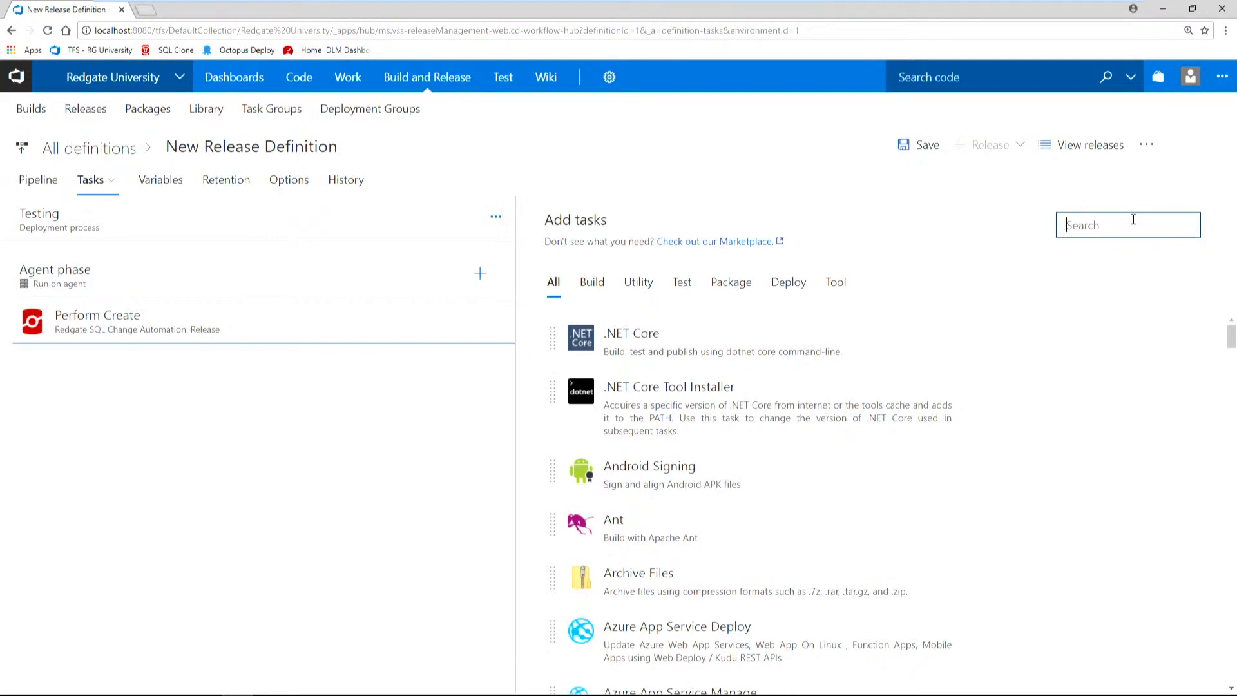
text(SQL Change)
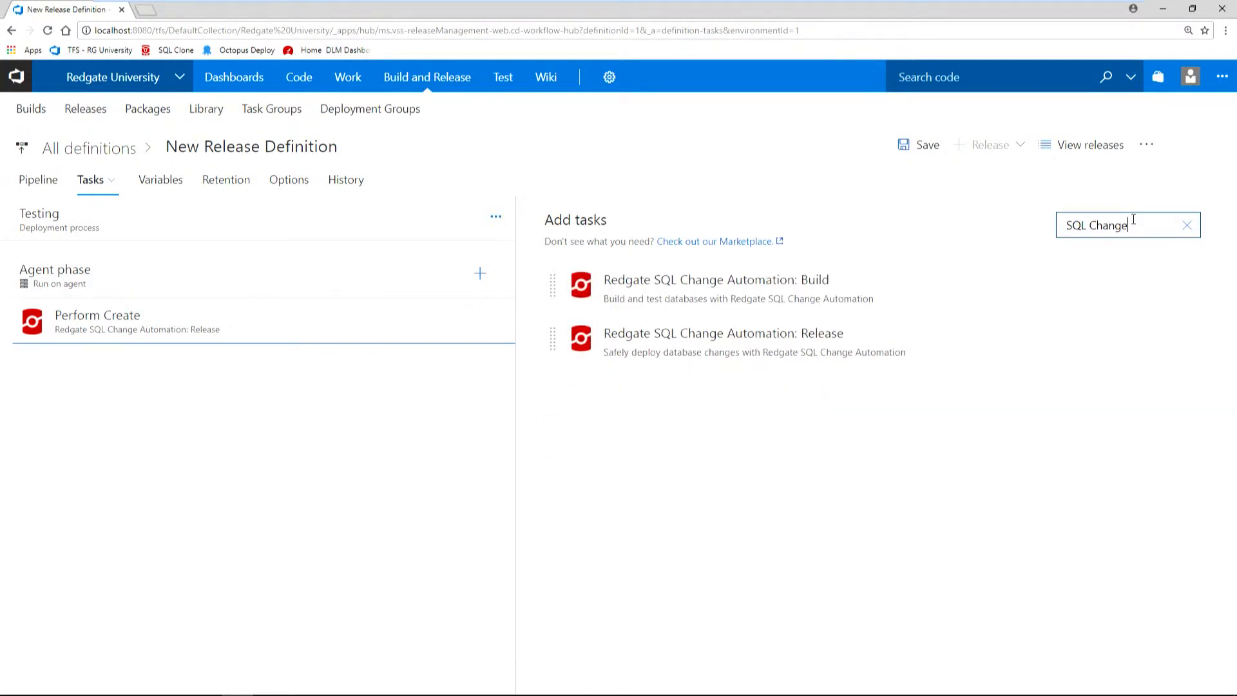
click(767, 336)
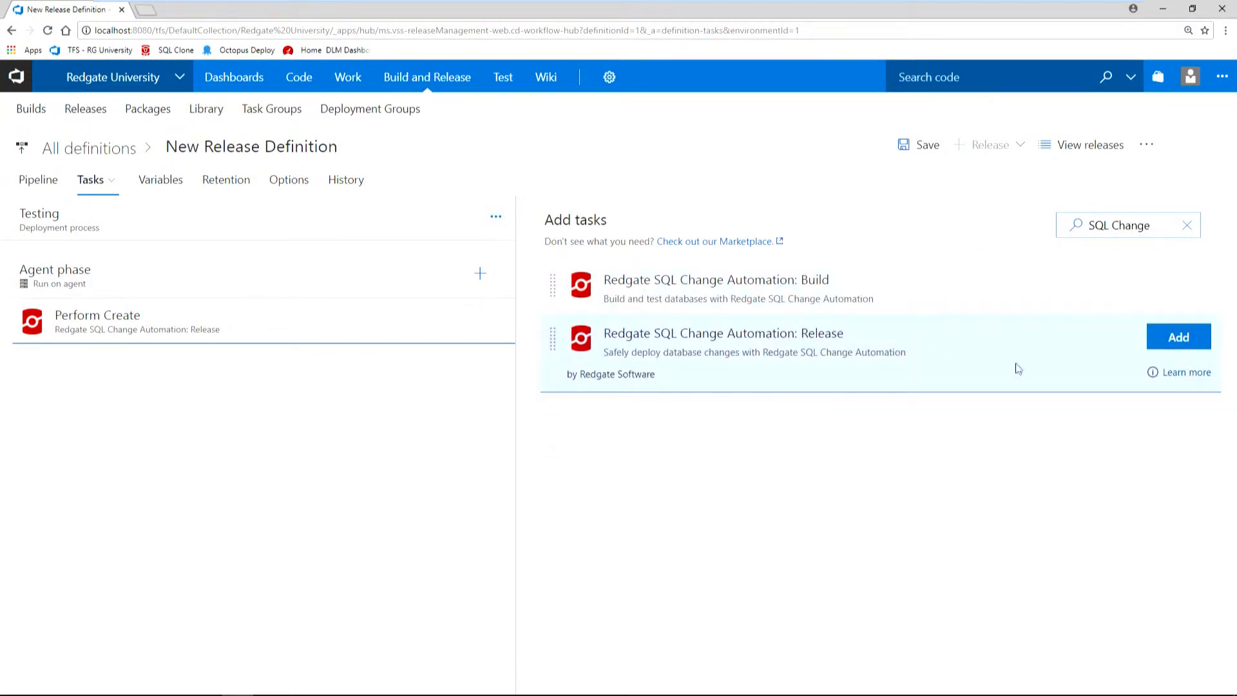
click(1168, 351)
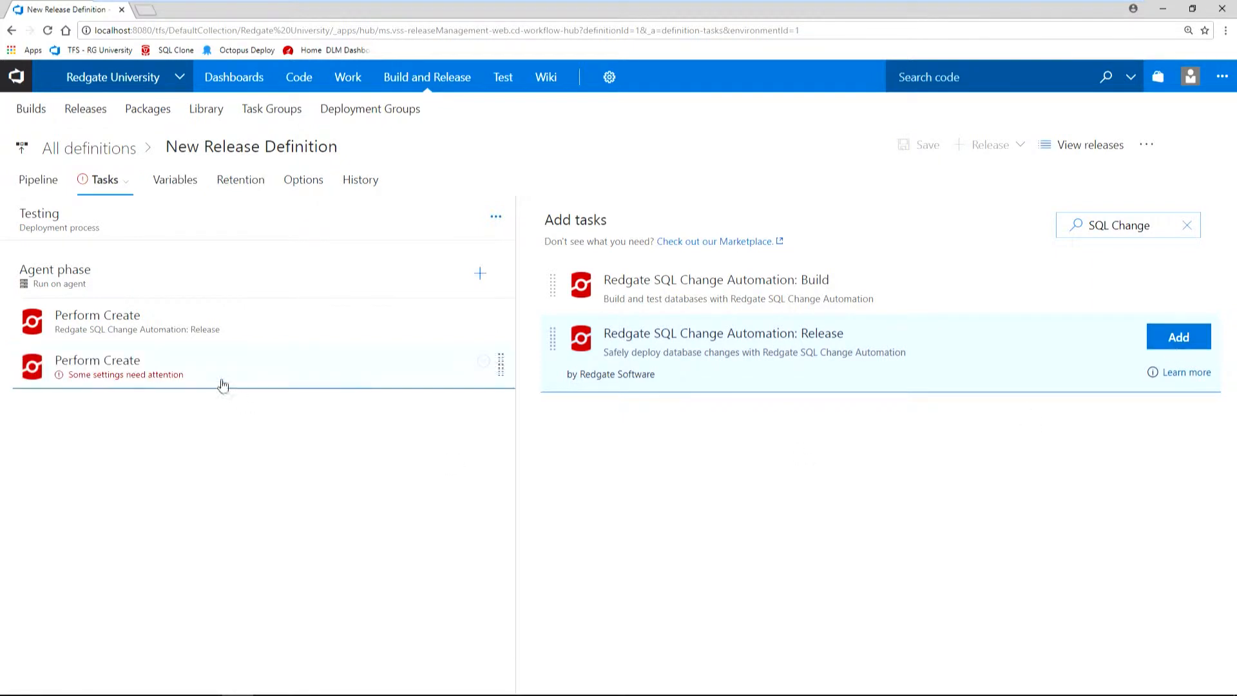
Set the new task to deploy database changes from a release artifact, with deployment resources path C:\DeploymentResourcesForRGU.
click(199, 370)
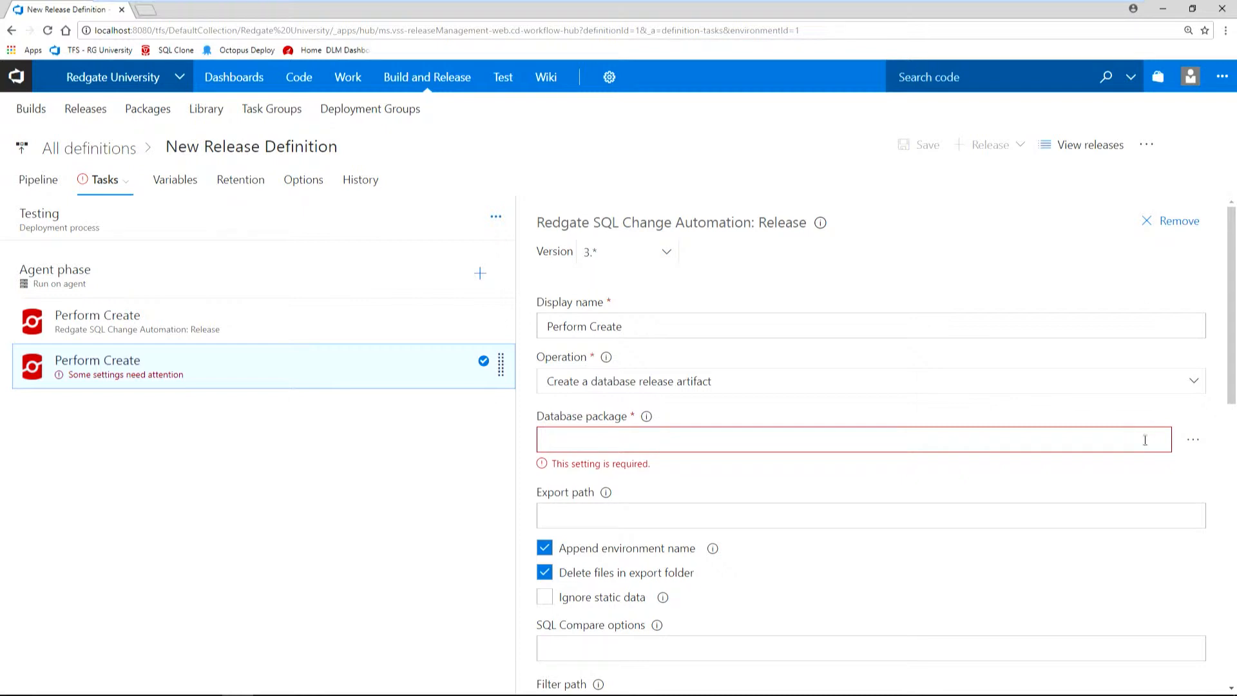
click(1194, 381)
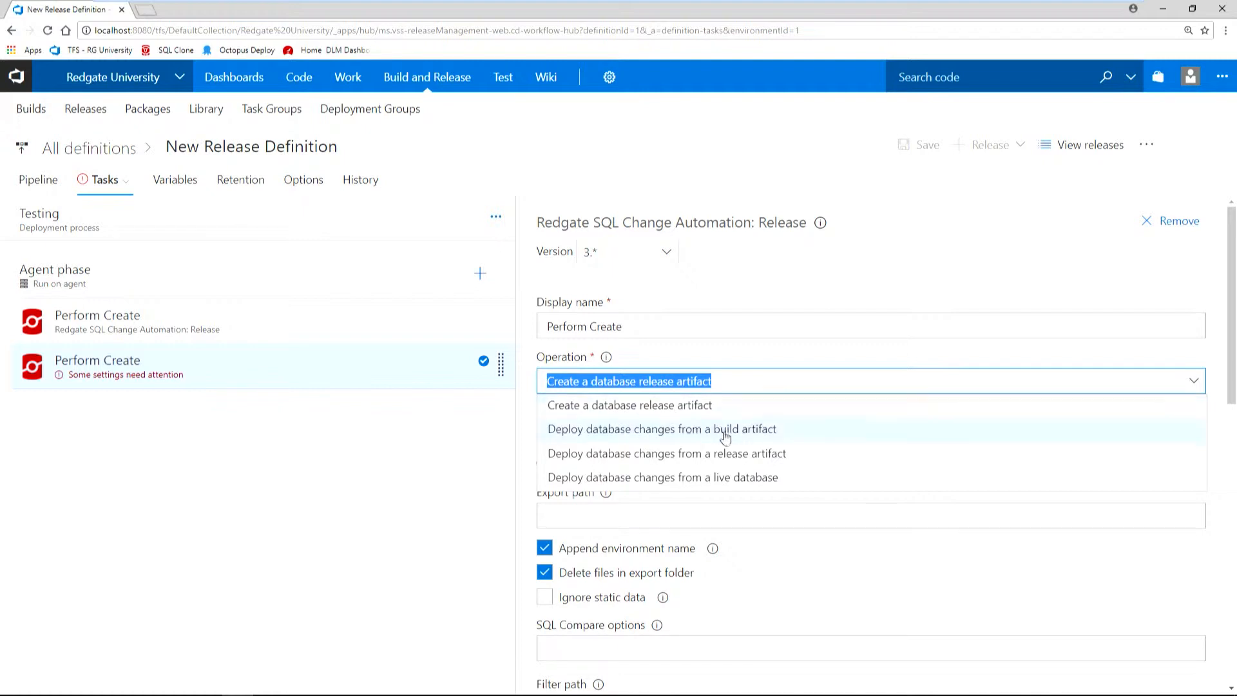
click(639, 454)
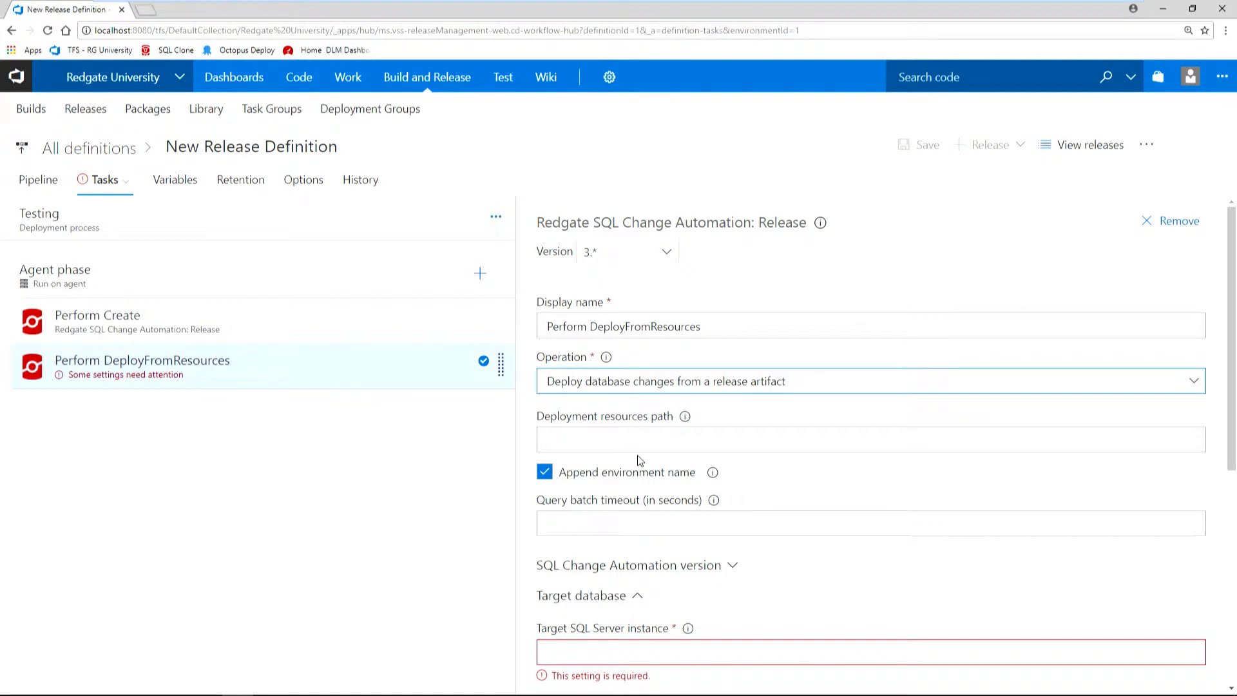
click(568, 447)
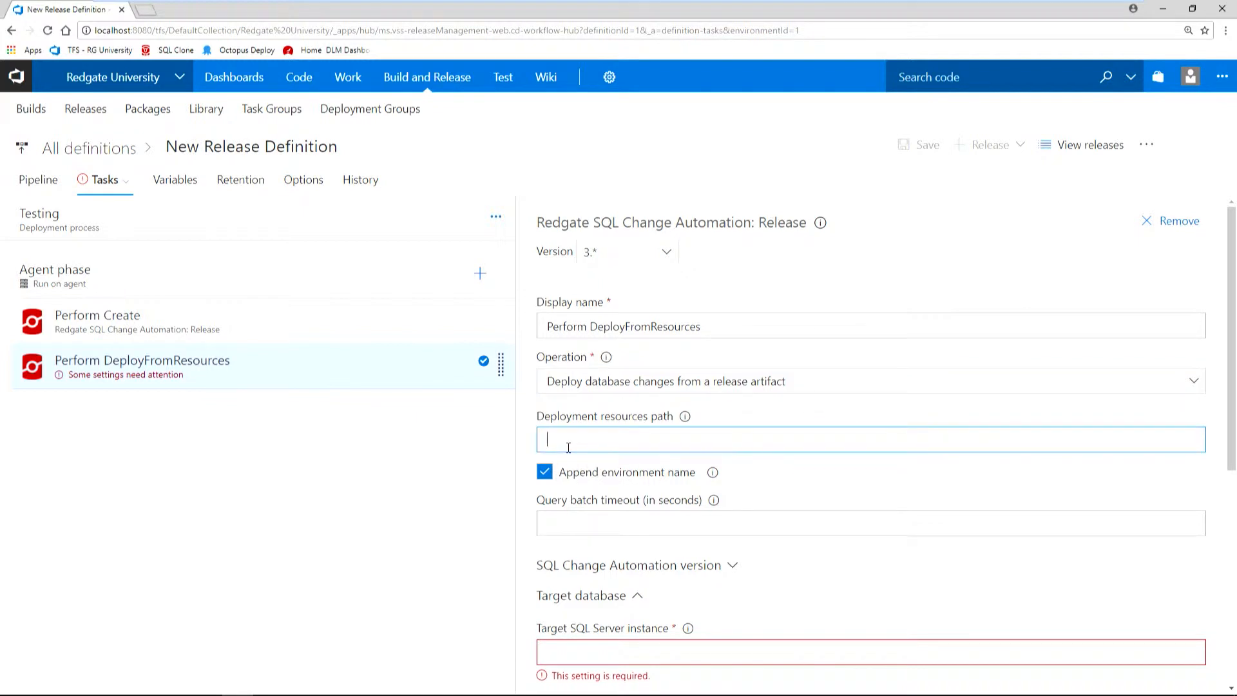
key(ctrl+v)
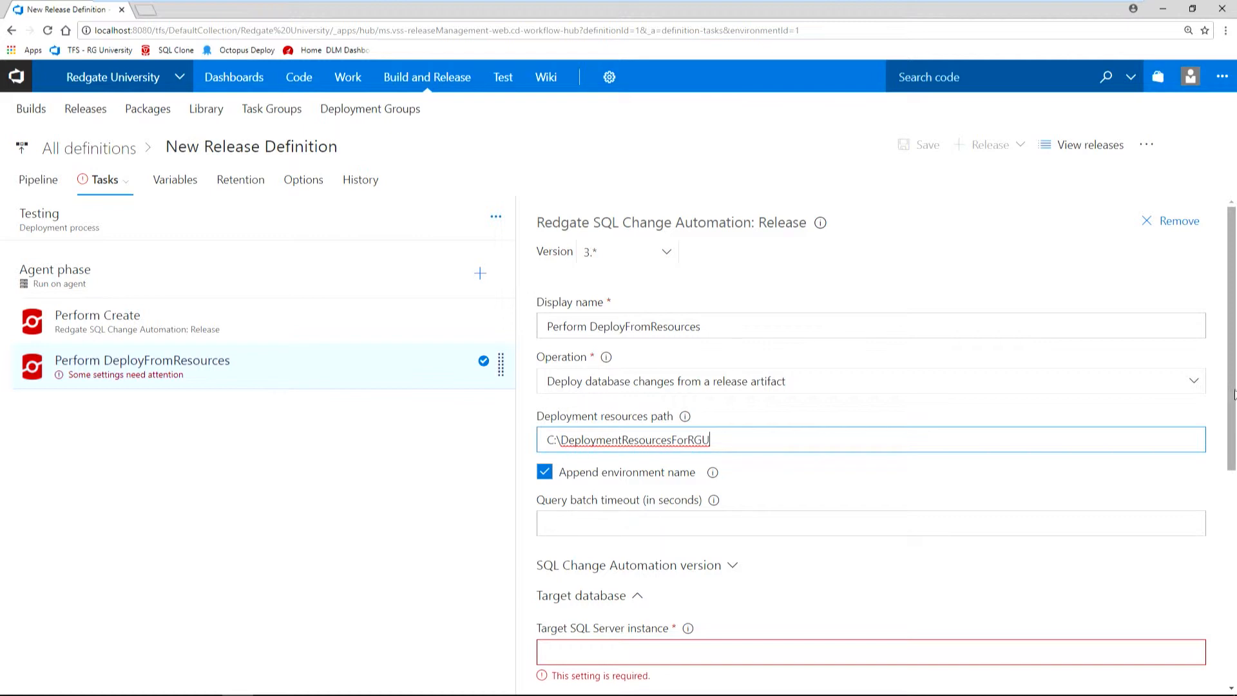
Set the deploy task's target SQL Server instance to "." and the target database name to RedgateUniversity_Testing.
drag(1233, 400, 1225, 573)
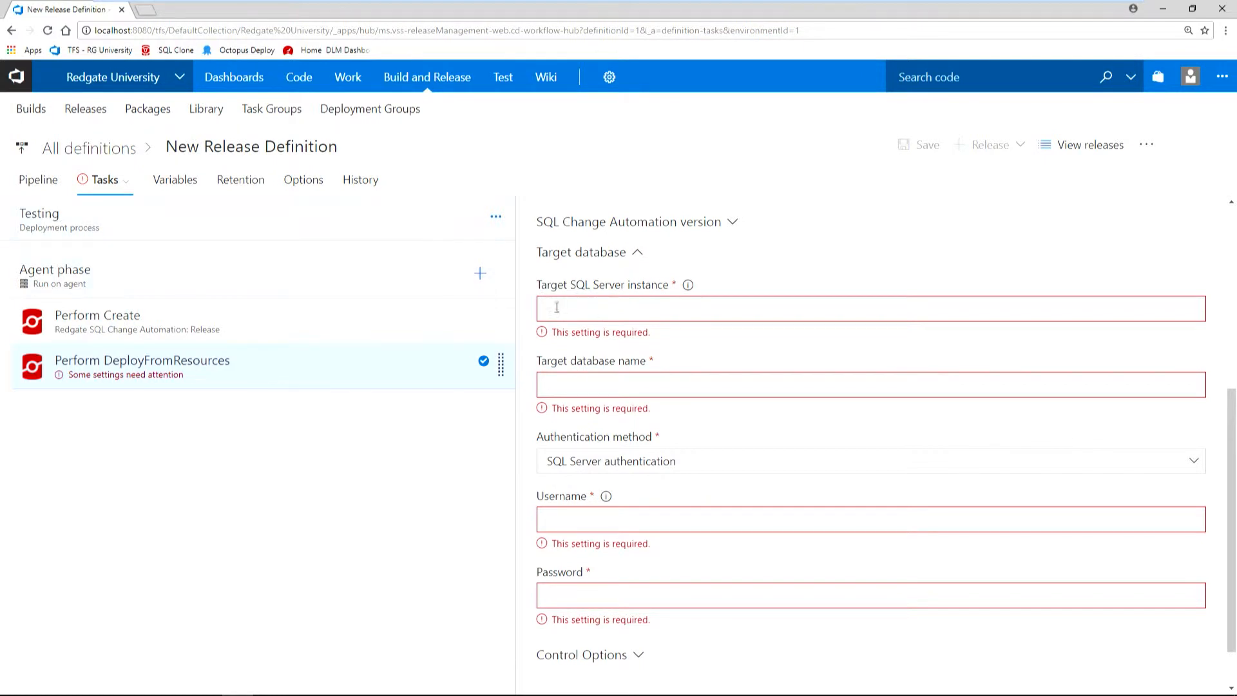
text(.)
key(Tab)
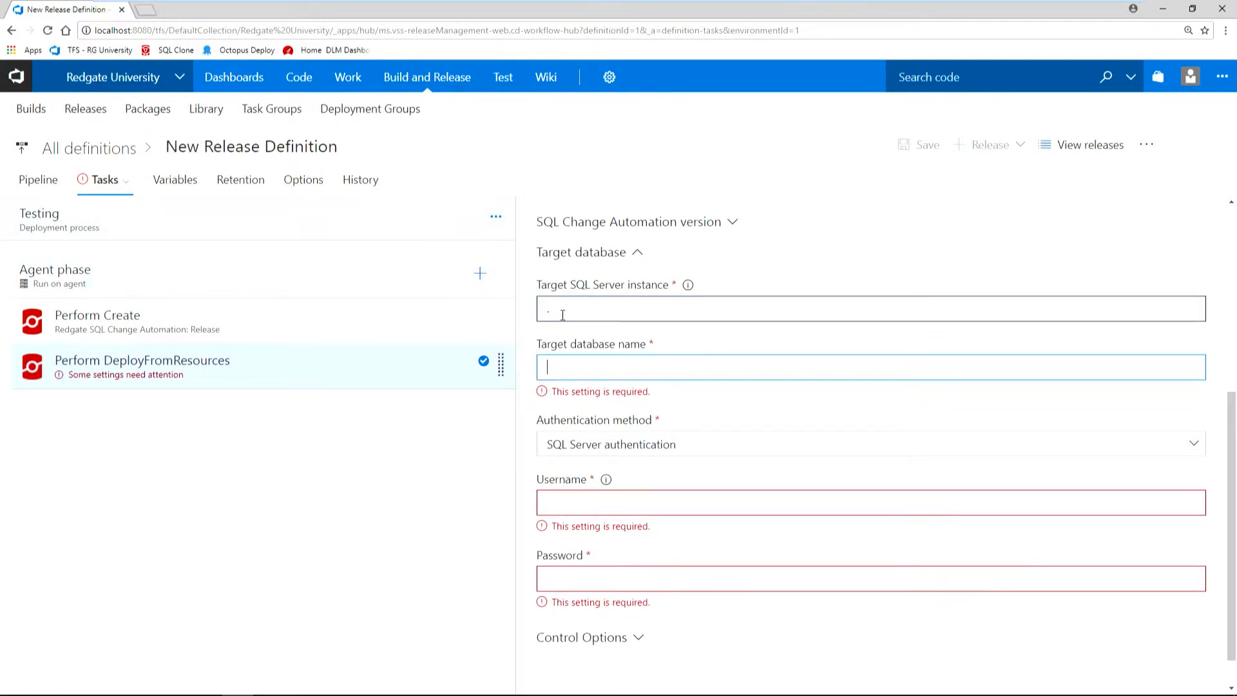
text(Redga)
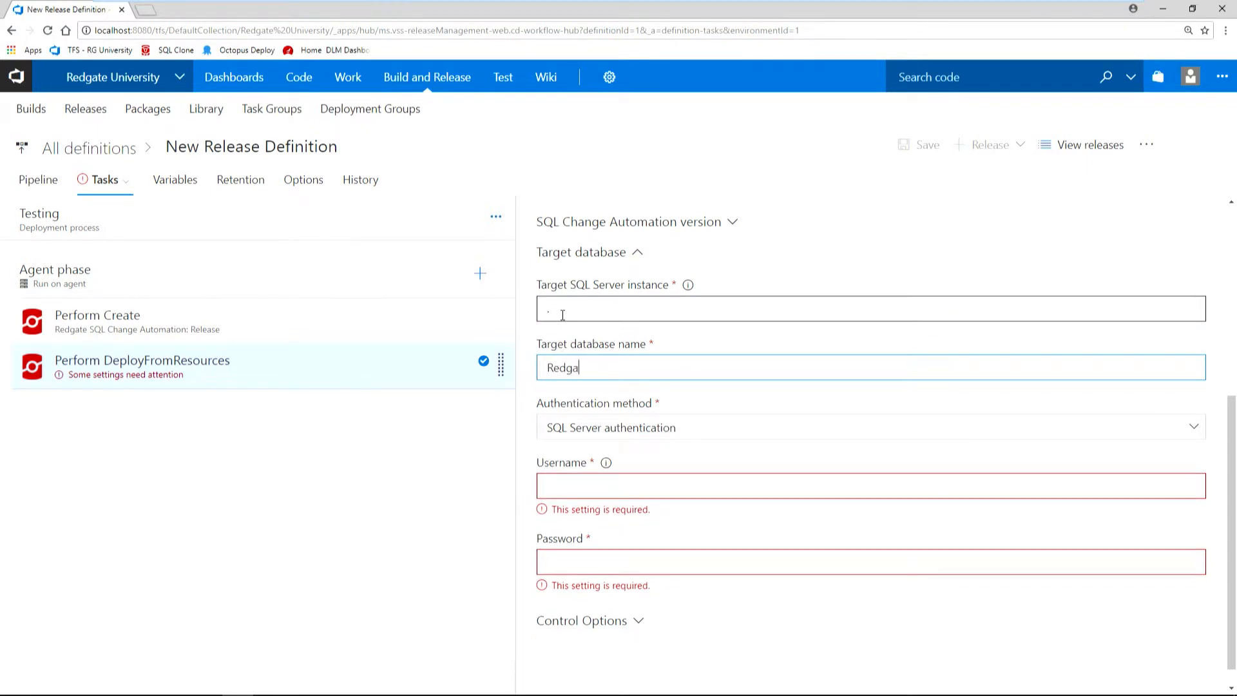
text(teUniversity_Testing)
Enter the username Redgate and the account password for SQL Server authentication, and save the release definition without a comment.
click(586, 480)
text(Redgate)
key(Tab)
text(Redg@t)
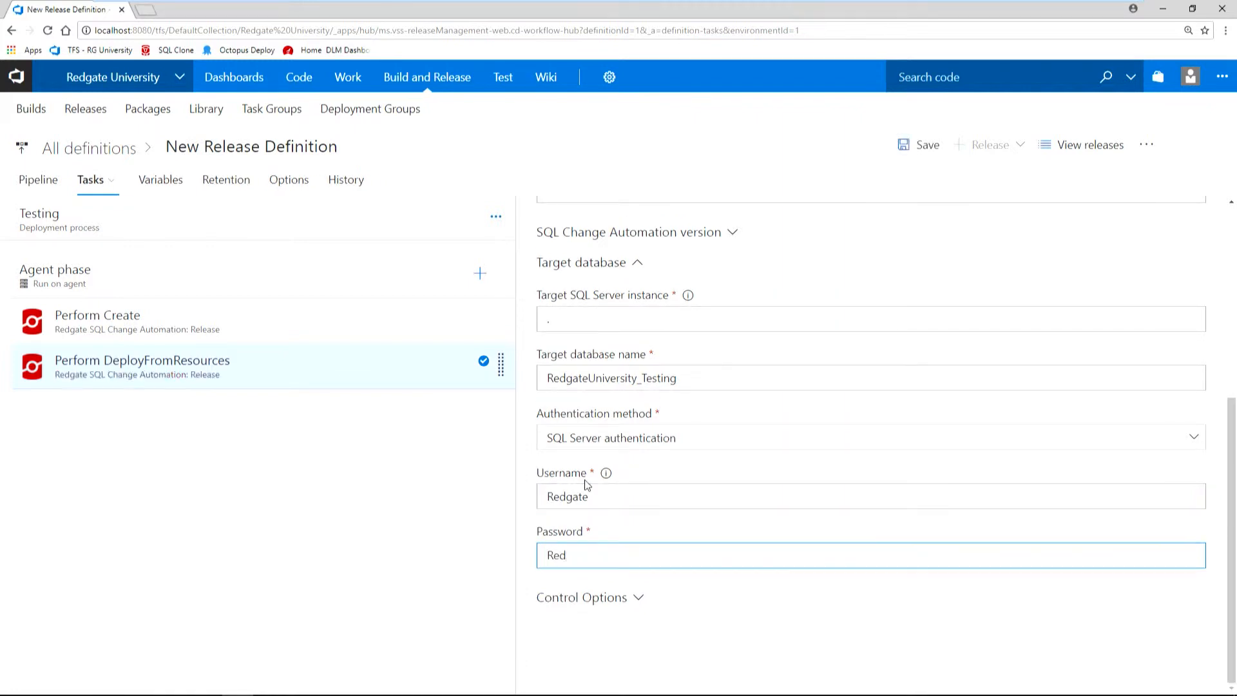
text(e1)
click(927, 148)
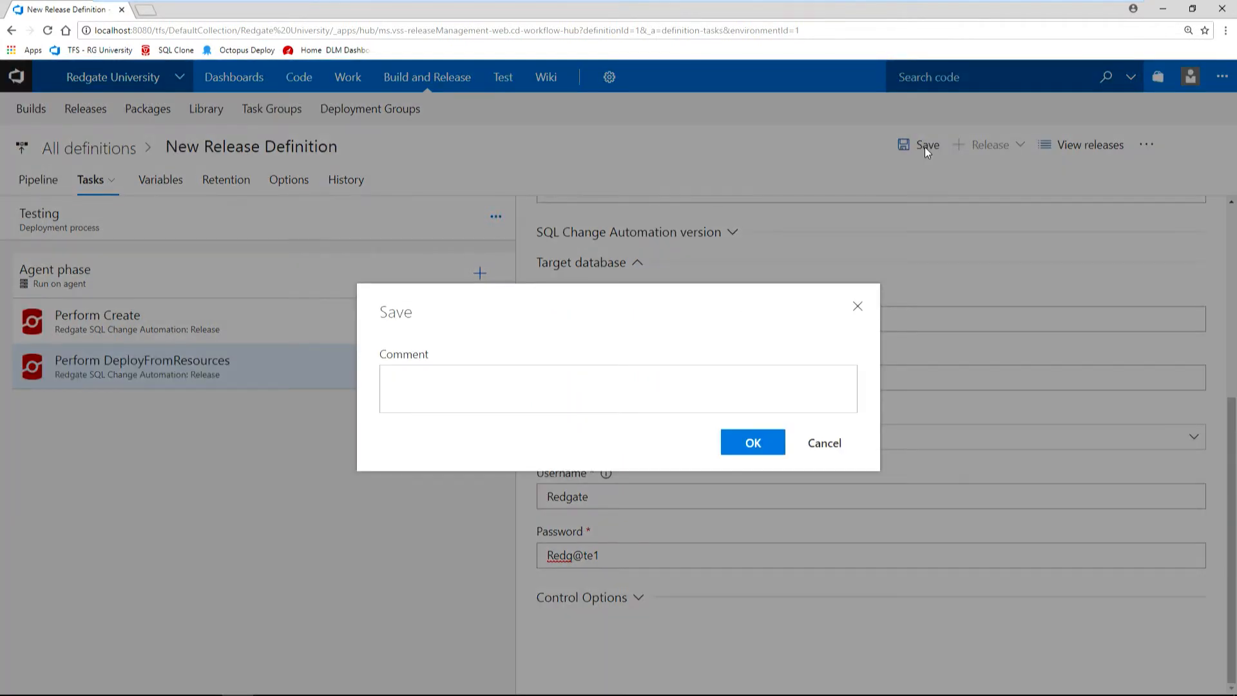
click(741, 448)
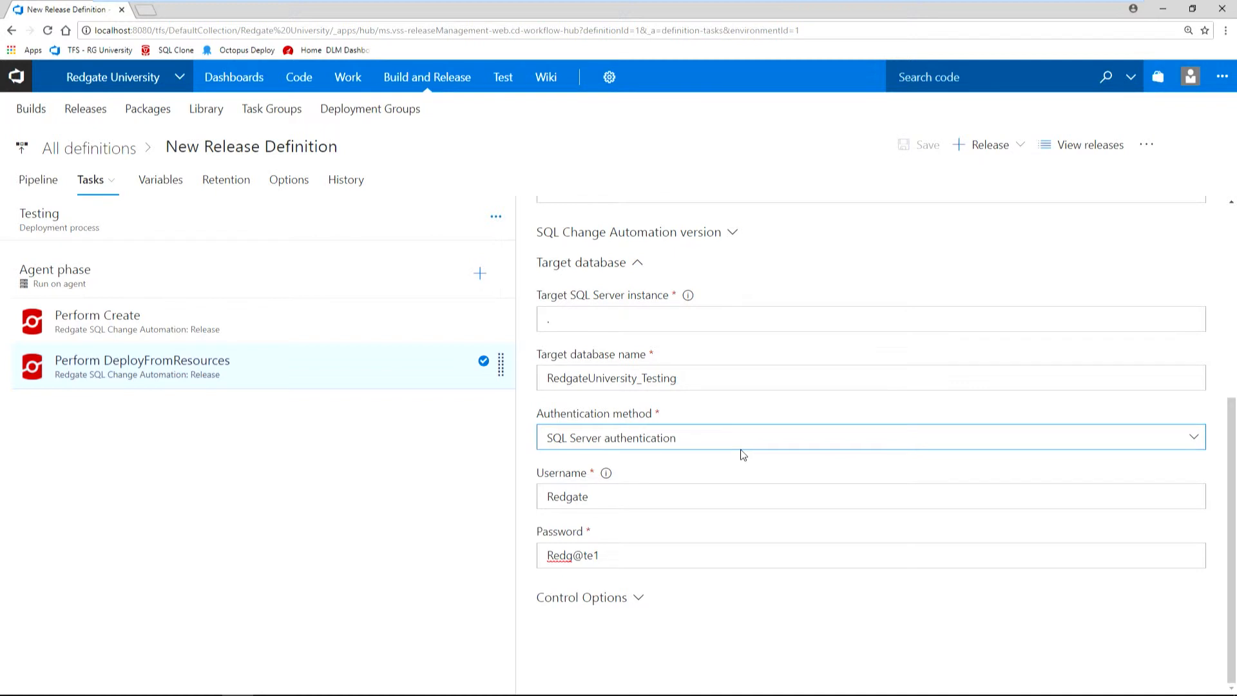
Create a release from New Release Definition using Redgate University-CI build 1.0.72, with automated deployment to Testing after release creation.
mouse_move(428, 79)
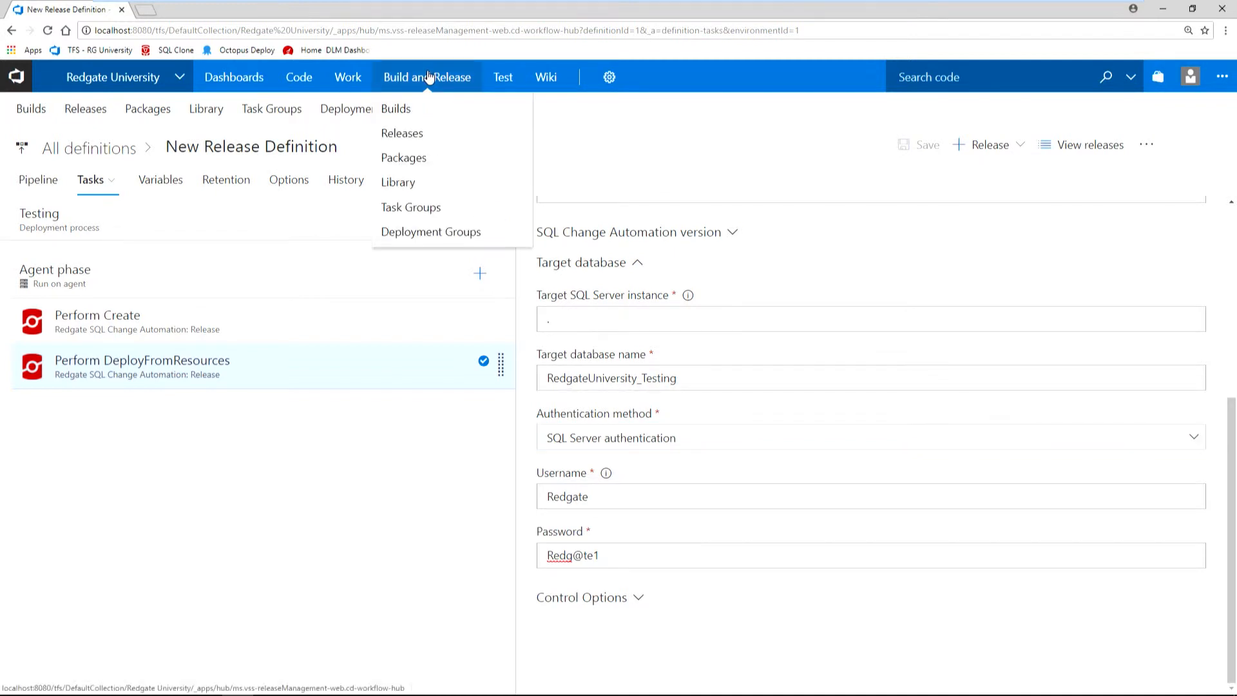
click(411, 132)
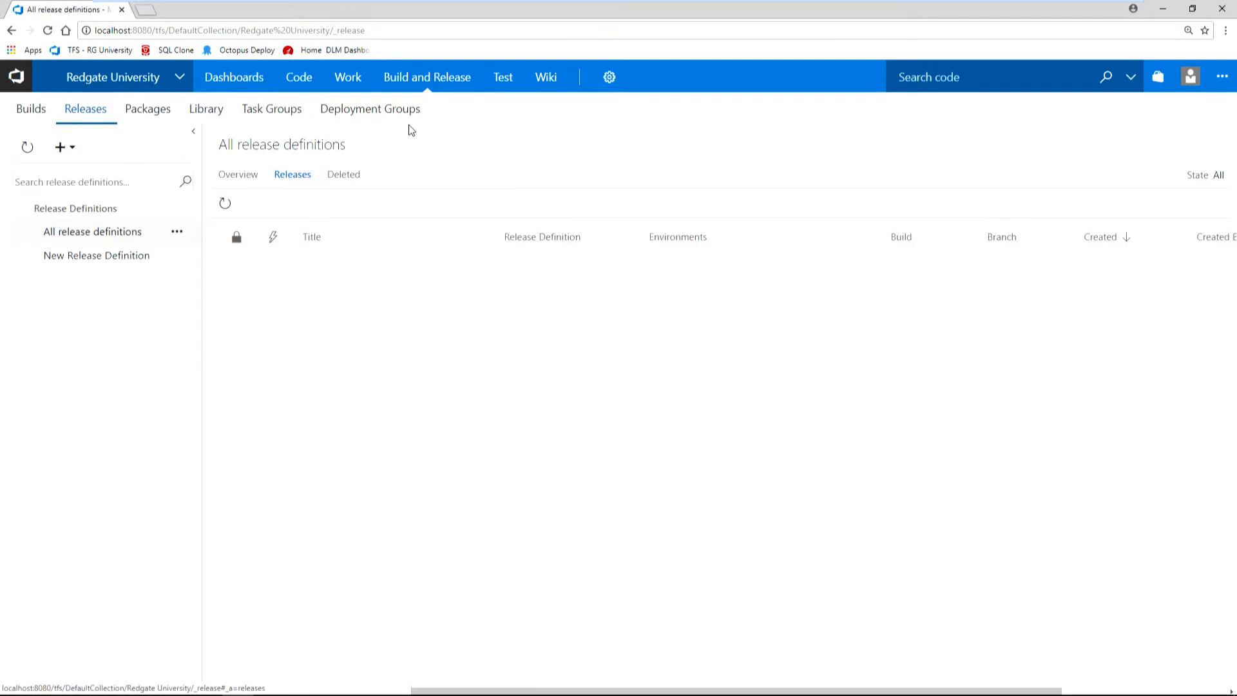
click(114, 256)
click(290, 209)
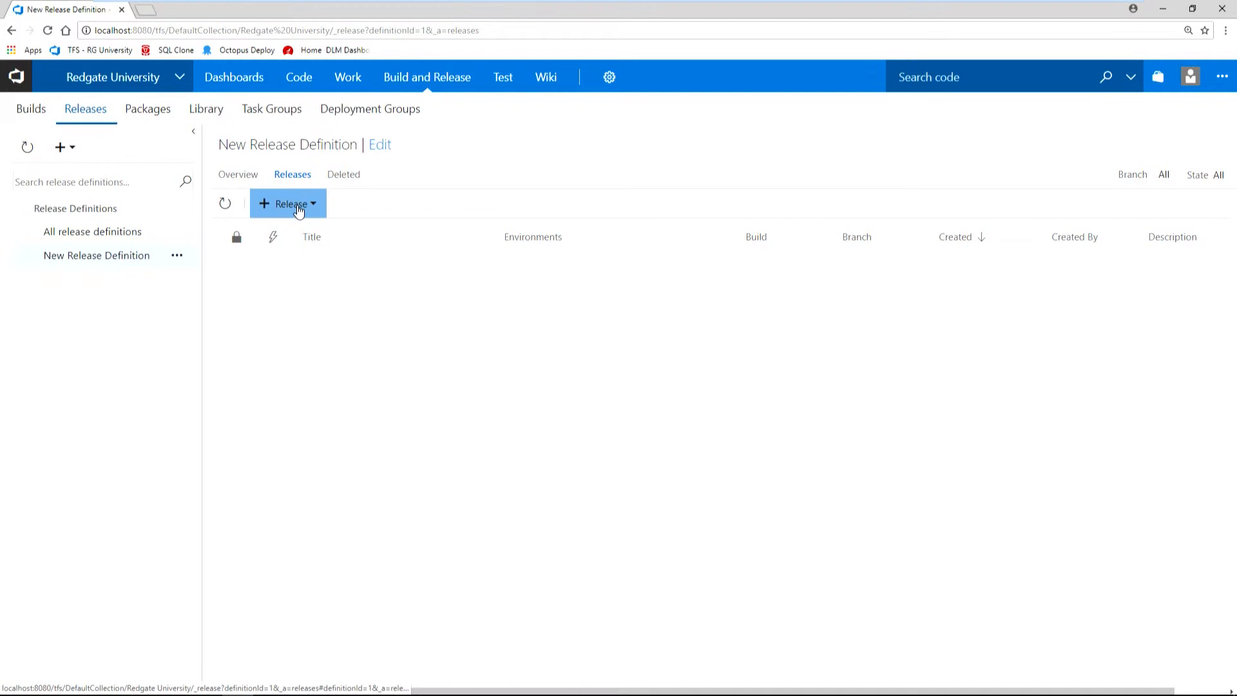
click(295, 233)
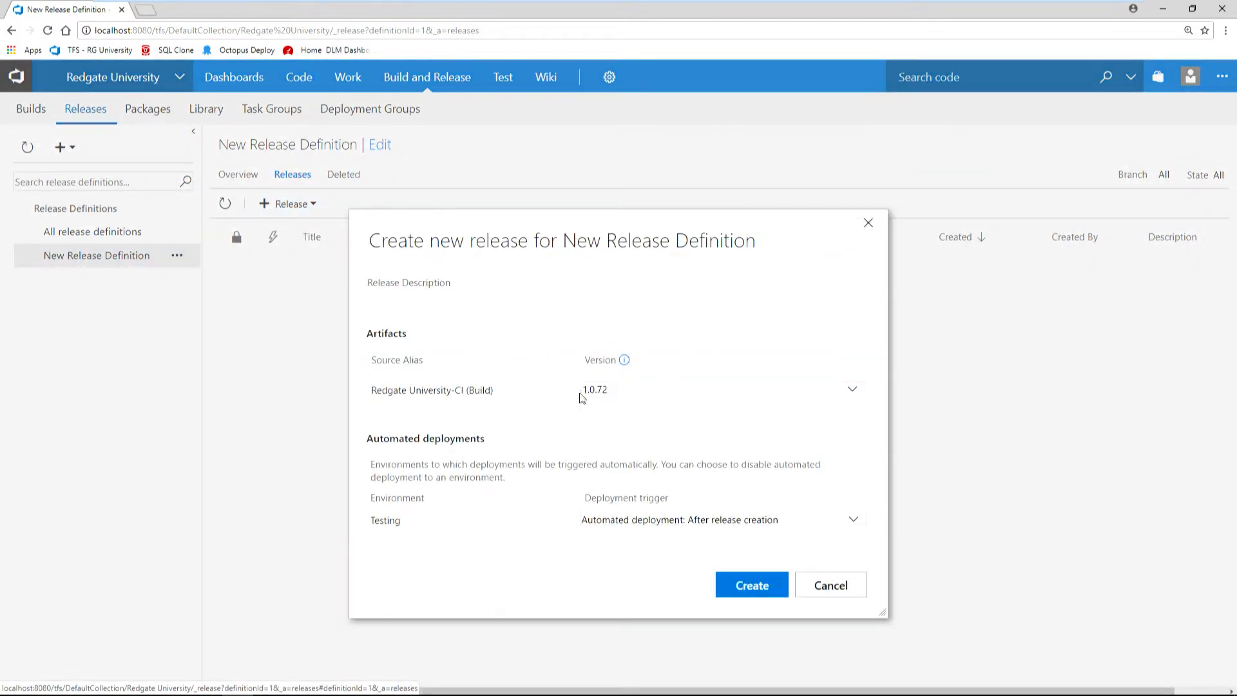
click(741, 583)
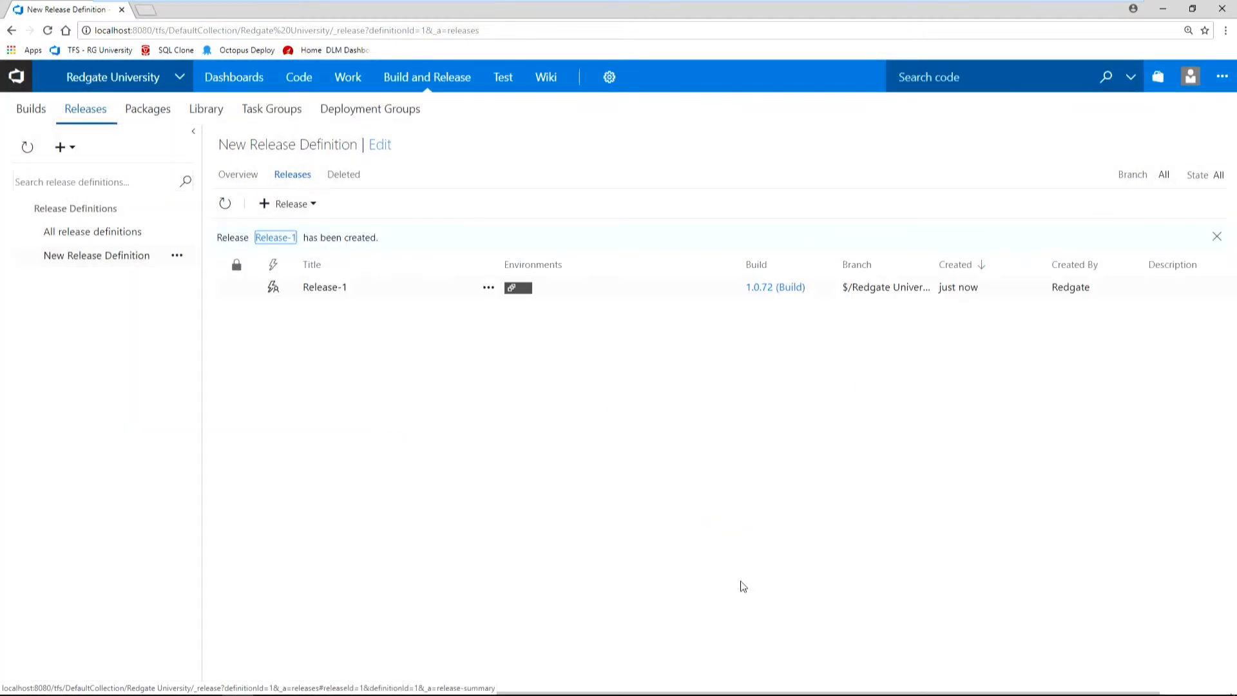
Open Release-1 and bring up its deployment logs.
click(334, 290)
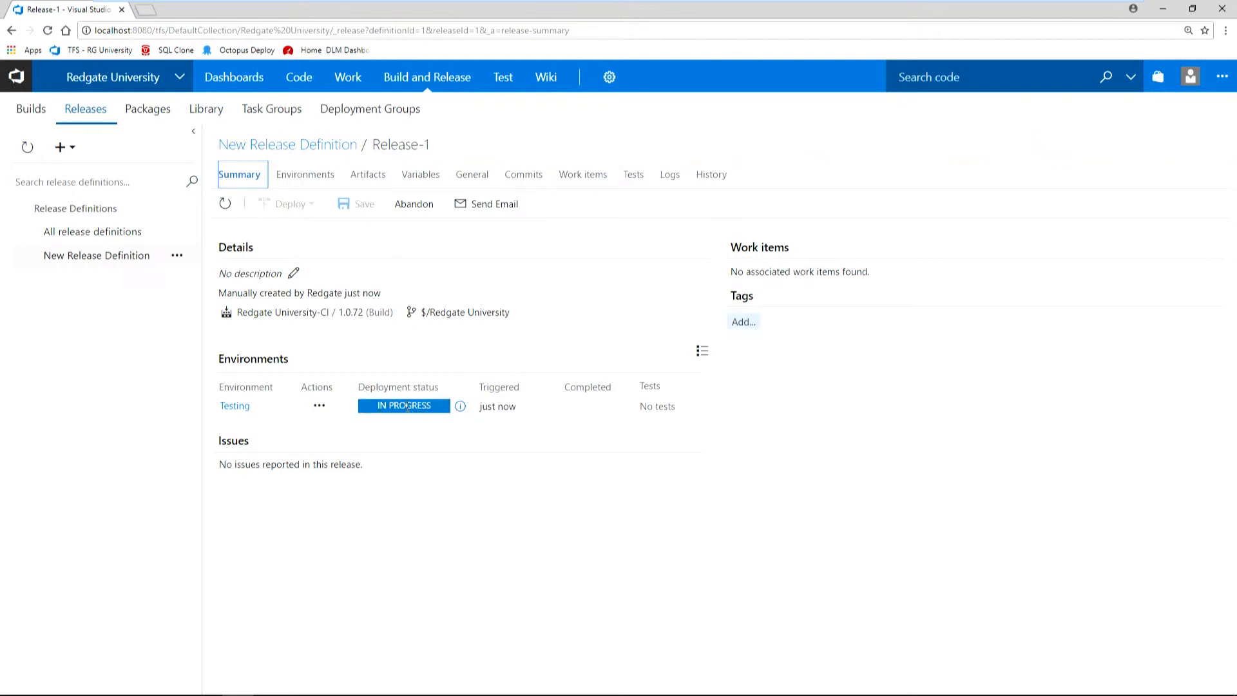
click(670, 178)
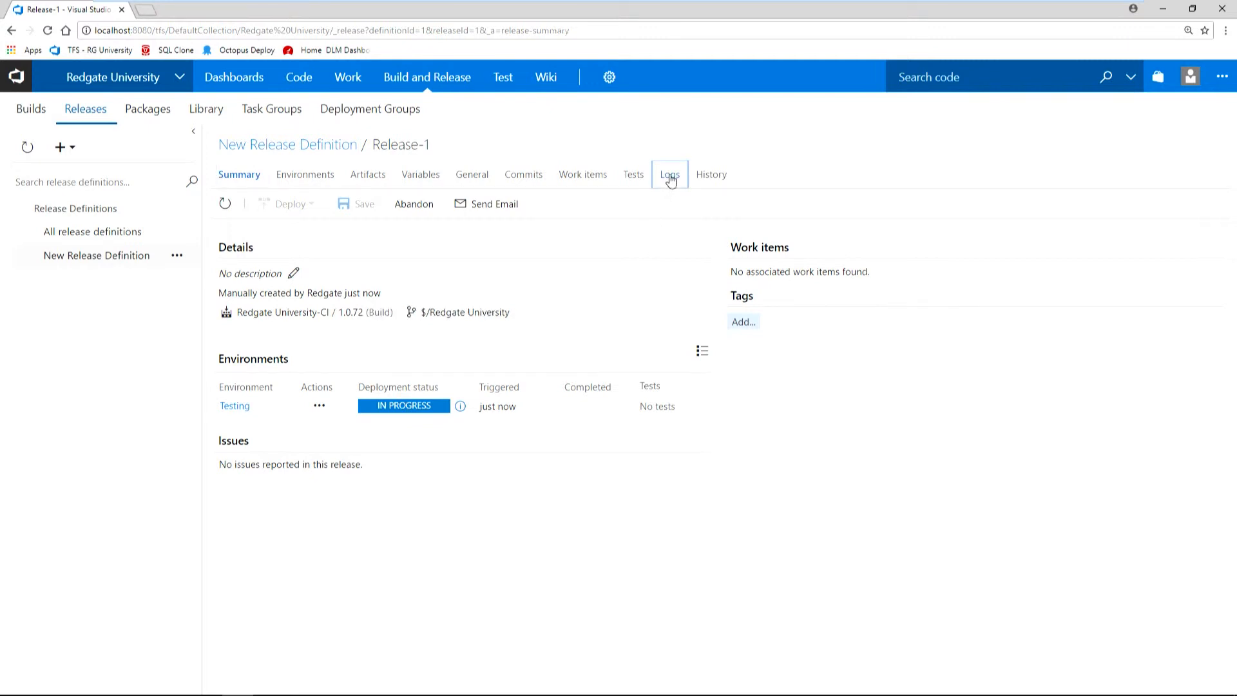